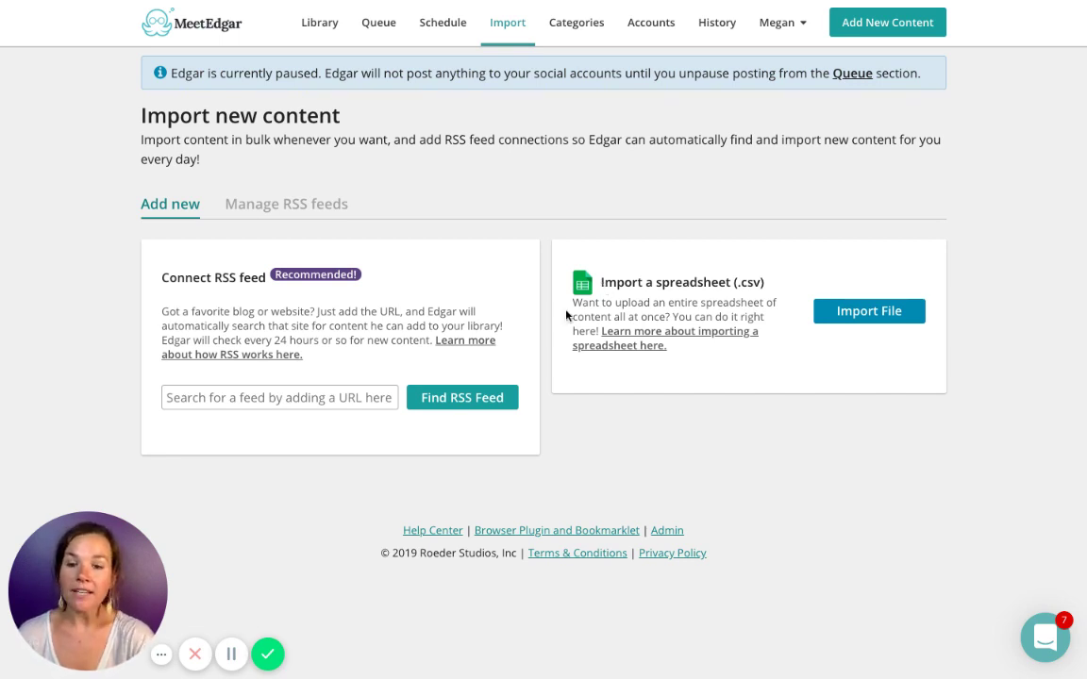
click(320, 404)
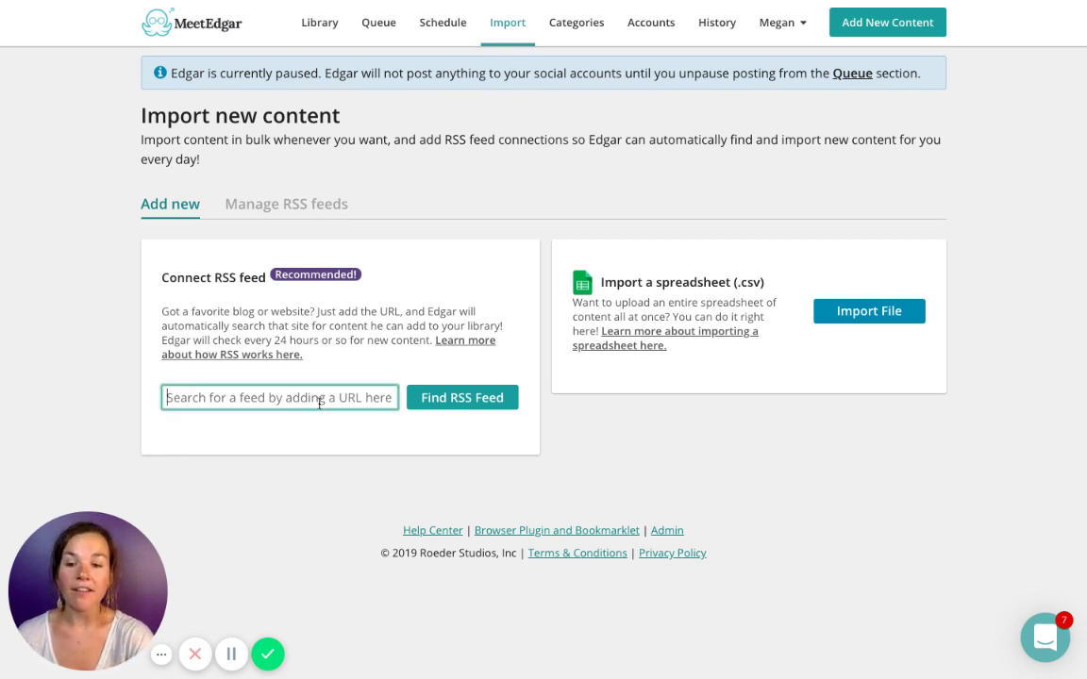
text(www.meetedgar.com/blog)
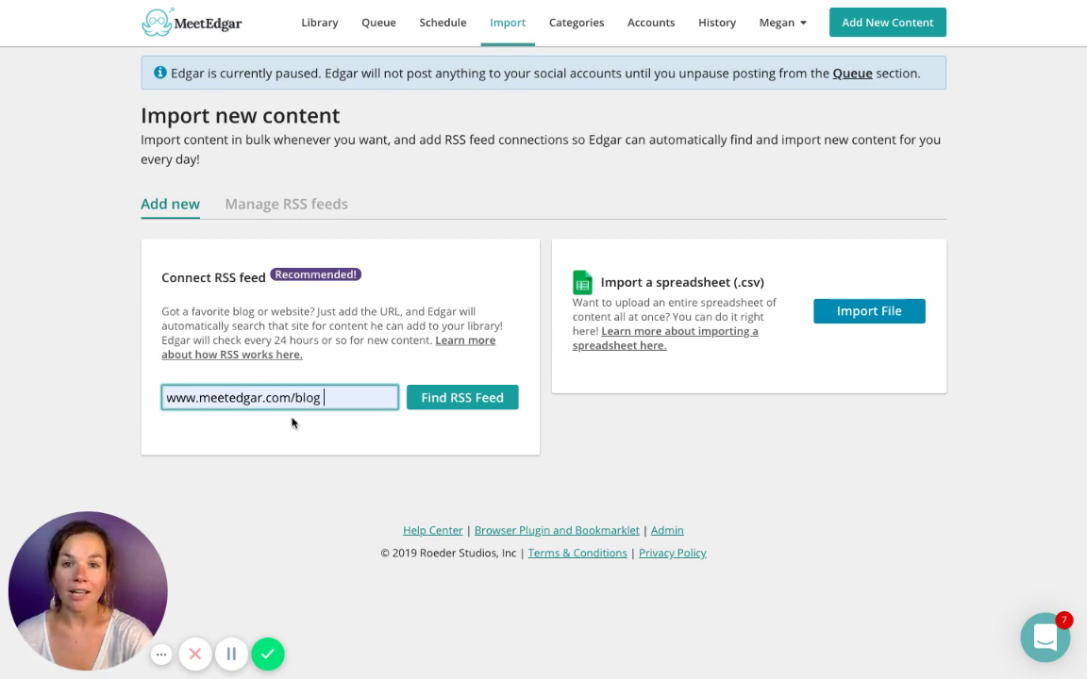
click(443, 404)
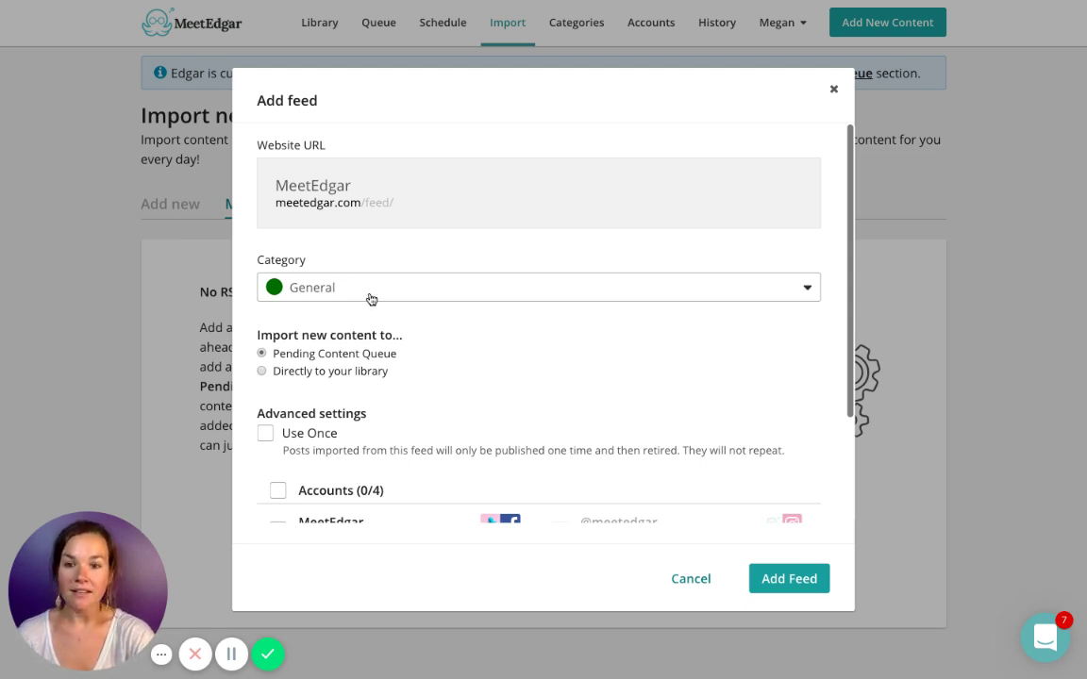
- Set the feed's category to My Blog Posts and target the Facebook, LinkedIn and Twitter accounts
click(371, 299)
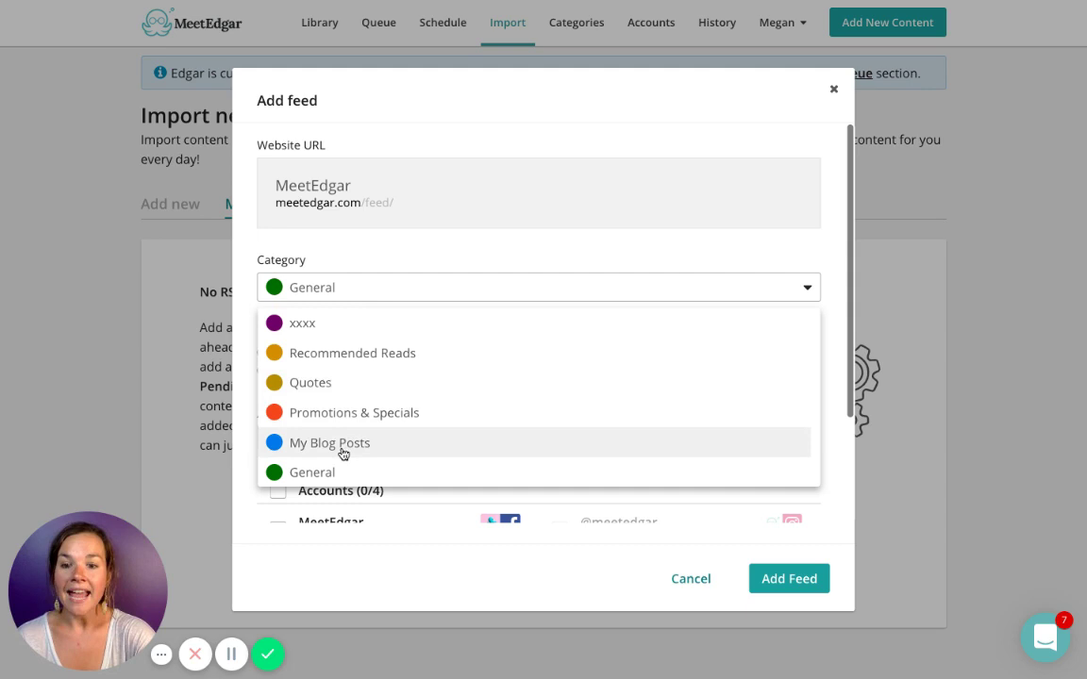
click(342, 445)
scroll(533, 418, down, 3)
click(415, 391)
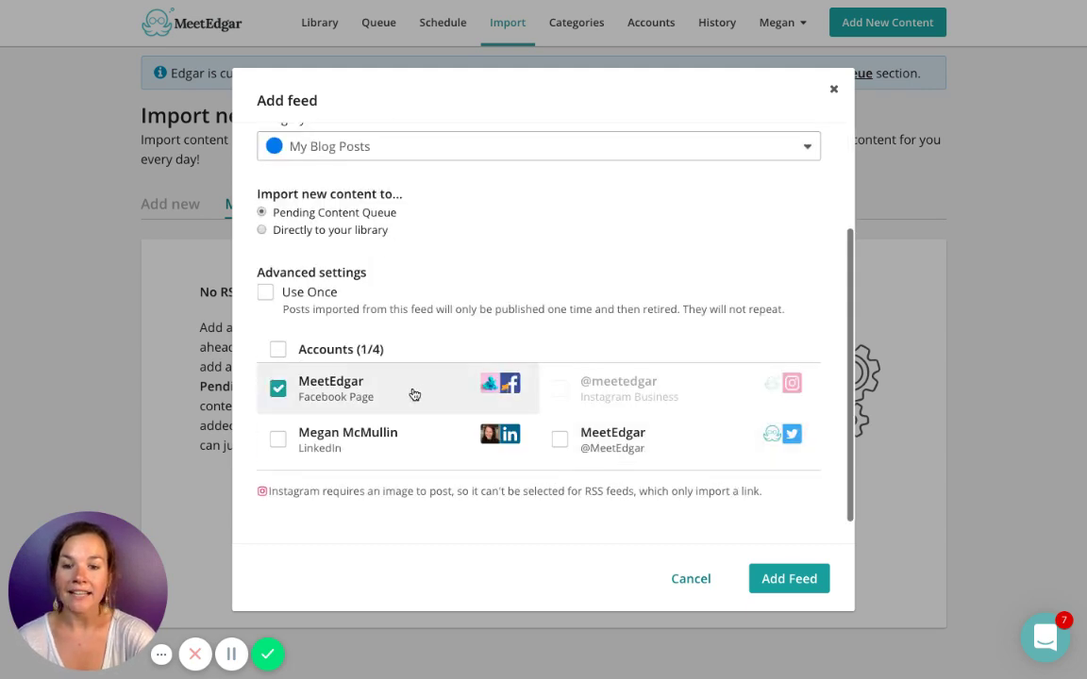
click(422, 448)
click(688, 429)
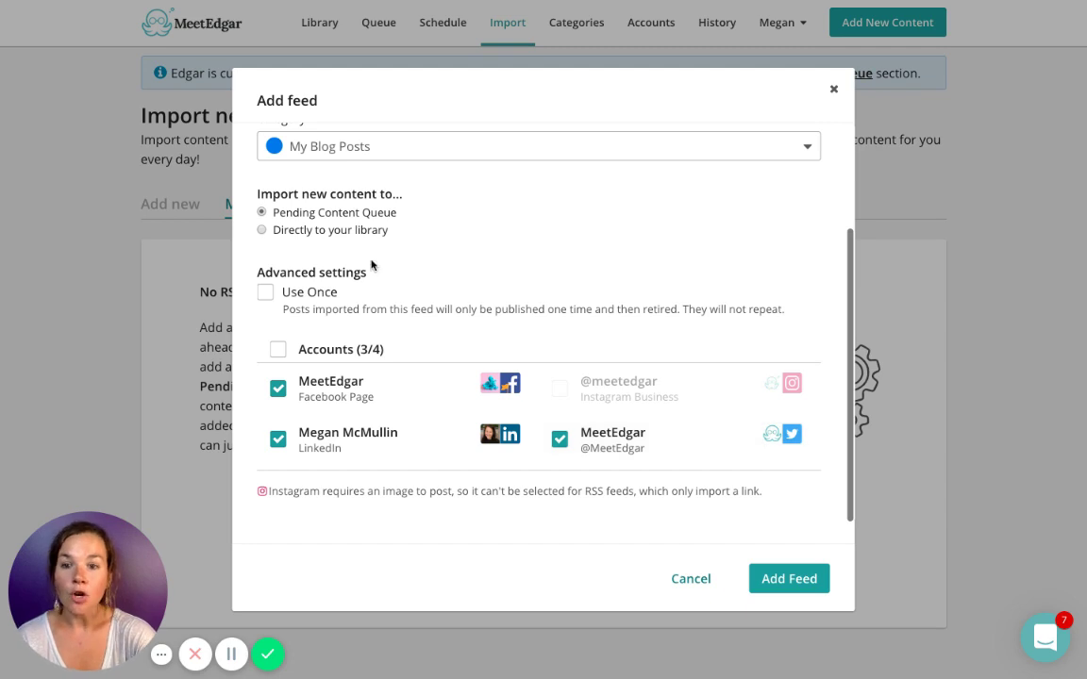
drag(388, 236, 269, 217)
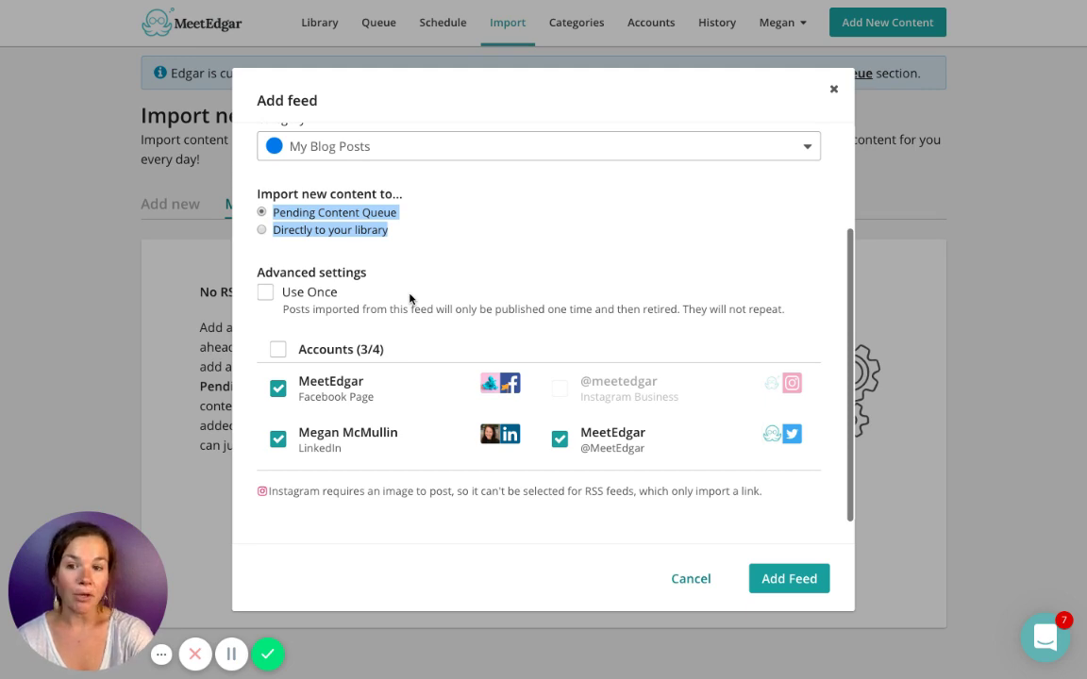
click(351, 218)
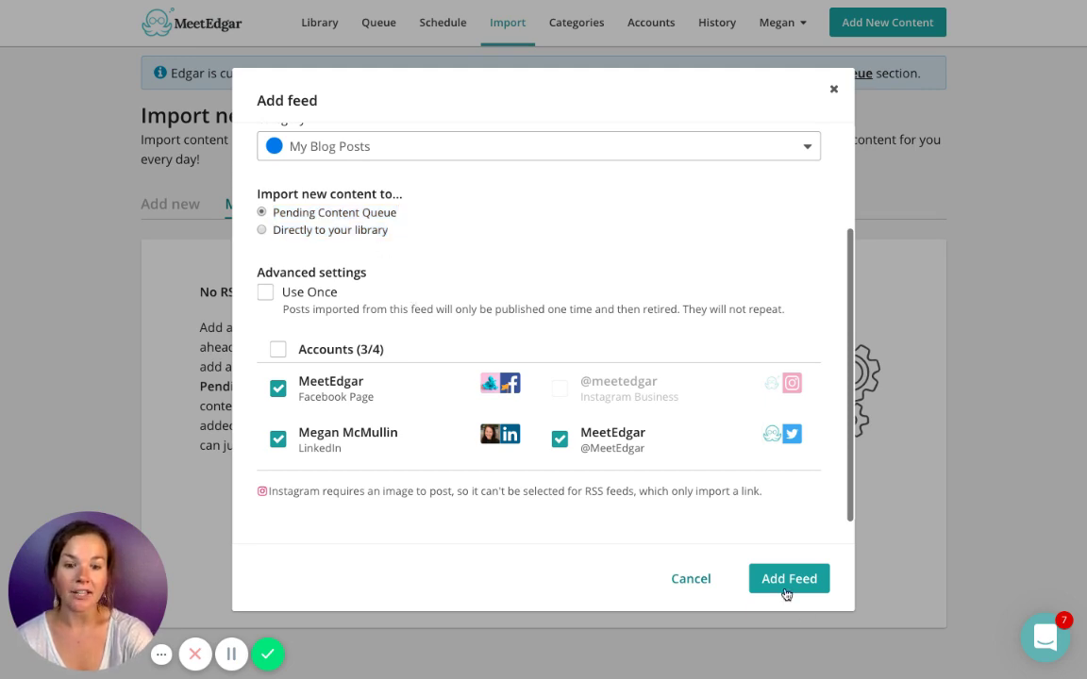
- Add the MeetEdgar blog feed, then go to the Library
click(786, 580)
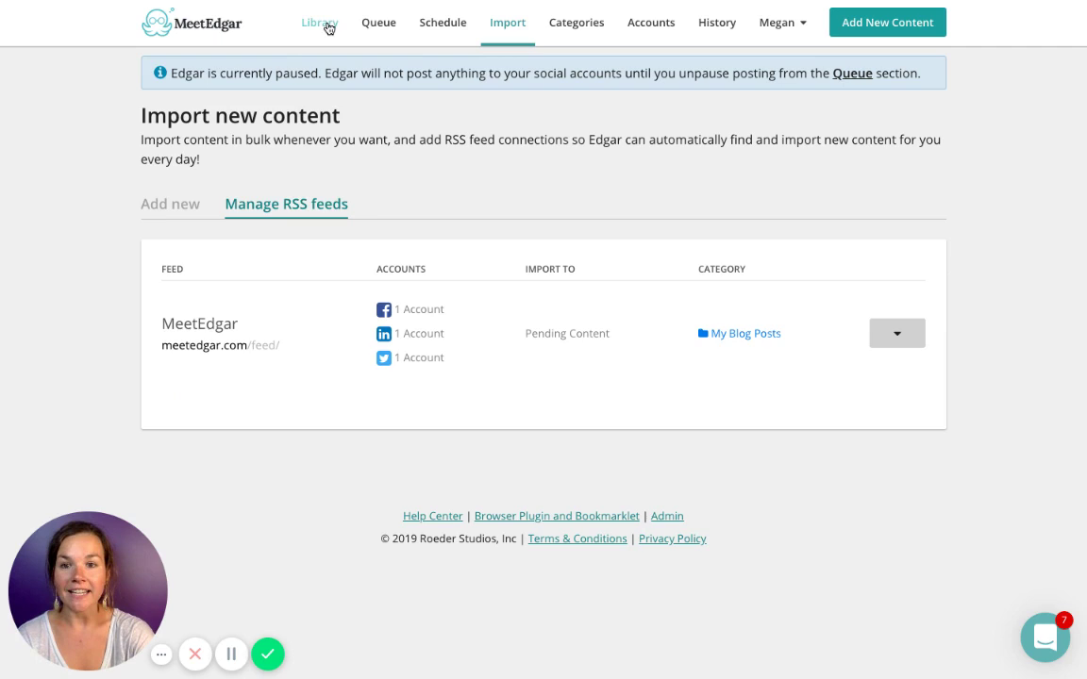
click(325, 26)
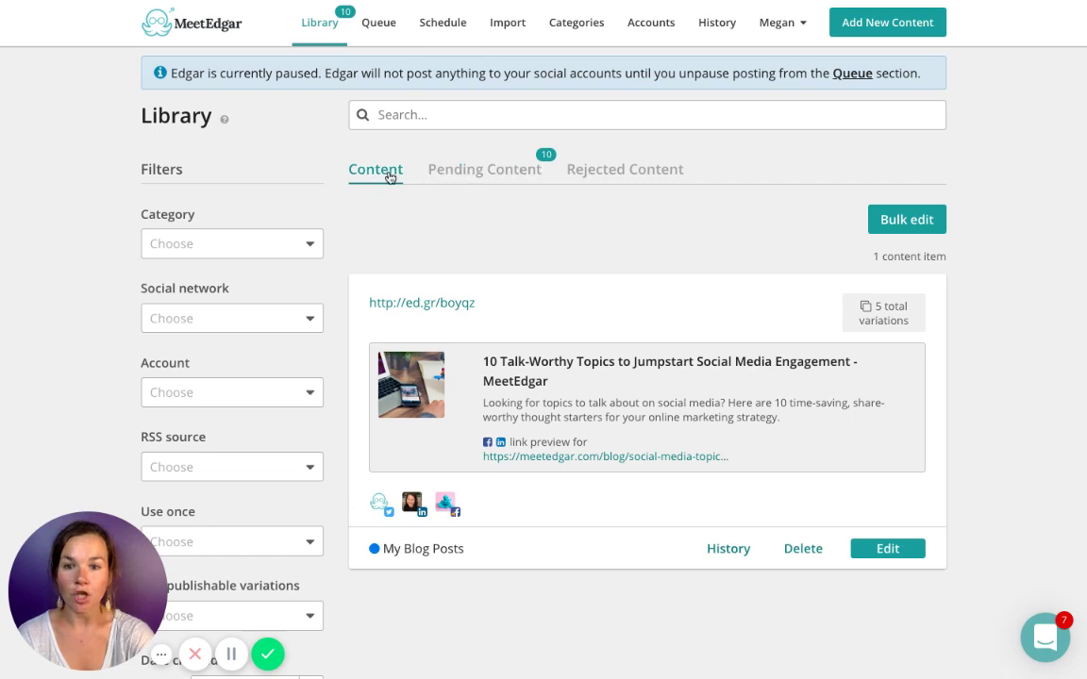
- Scroll through the ten imported blog posts under Pending Content
click(478, 184)
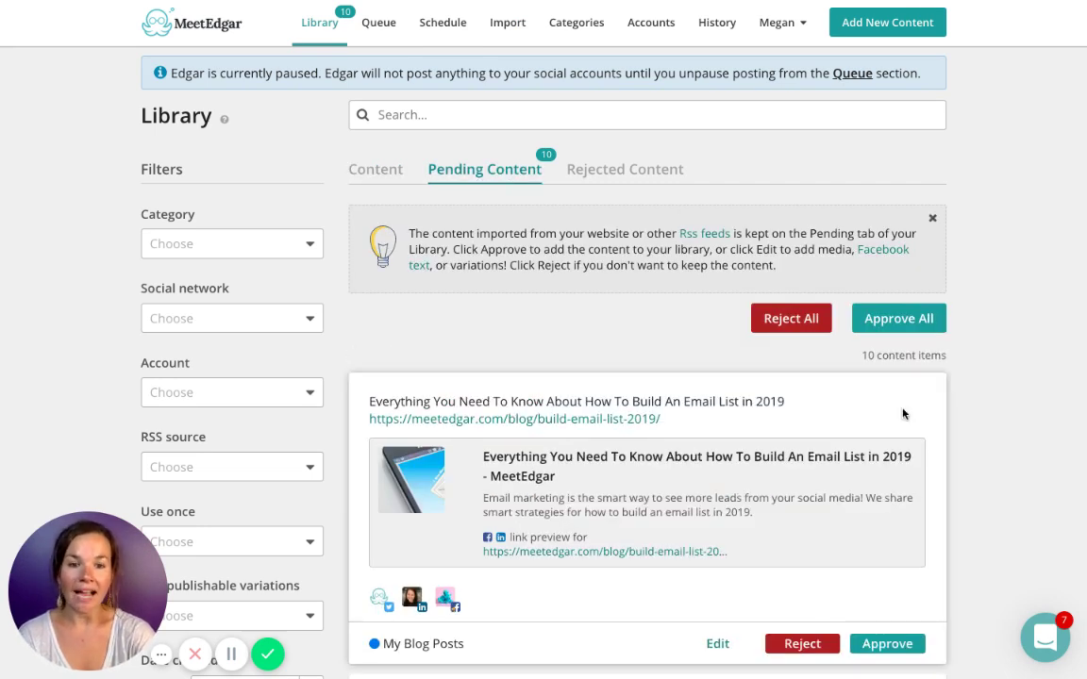
scroll(903, 412, down, 3)
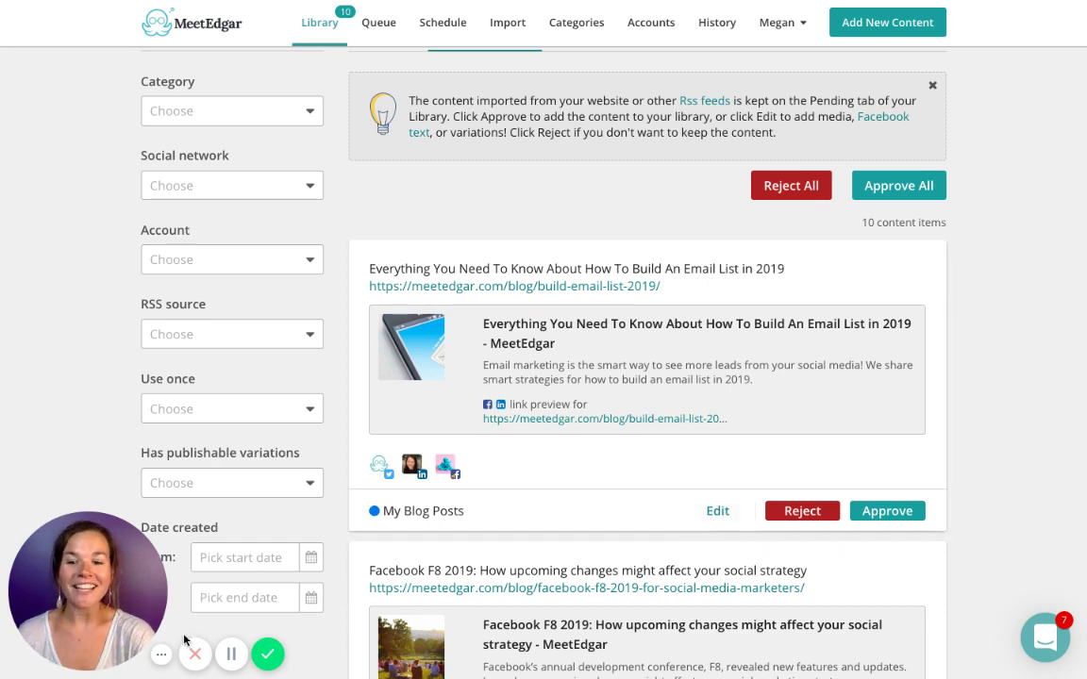
mouse_move(88, 589)
click(105, 650)
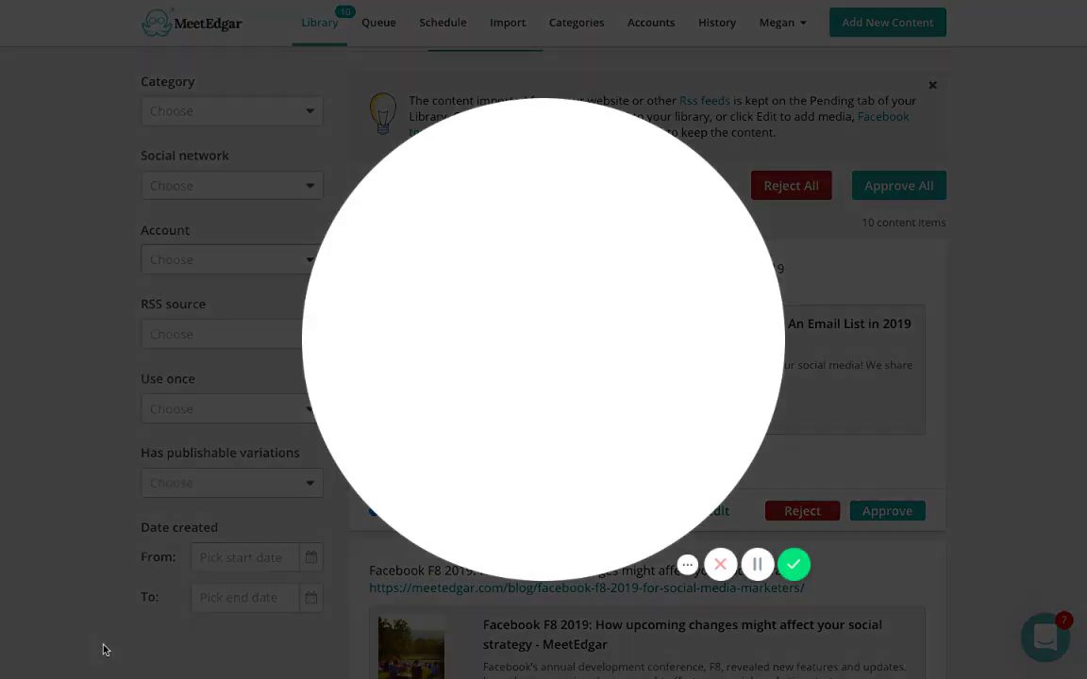